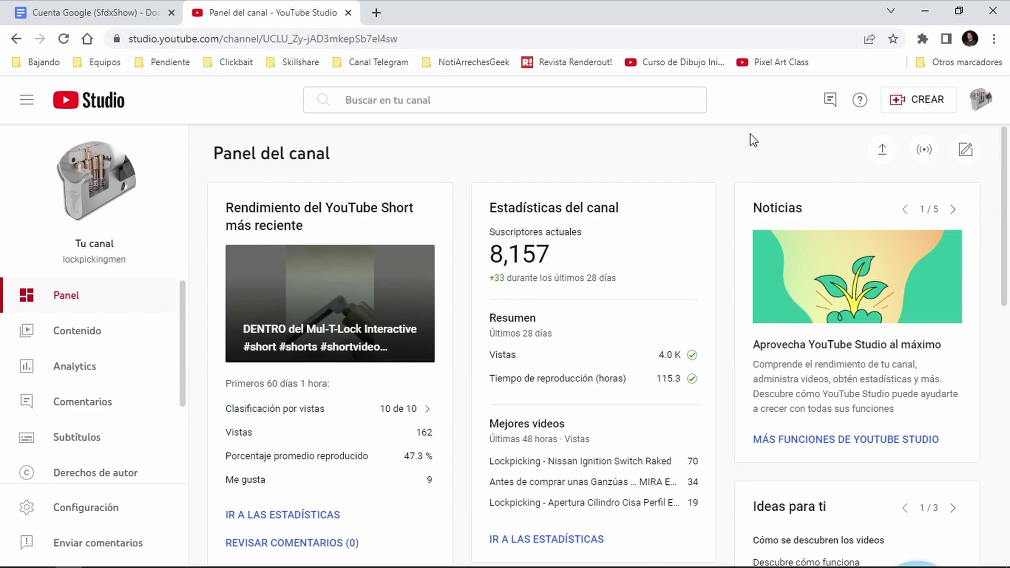
# Return to the YouTube home page and check its site information for permissions and cookies
pyautogui.hotkey('alt', 'Left')
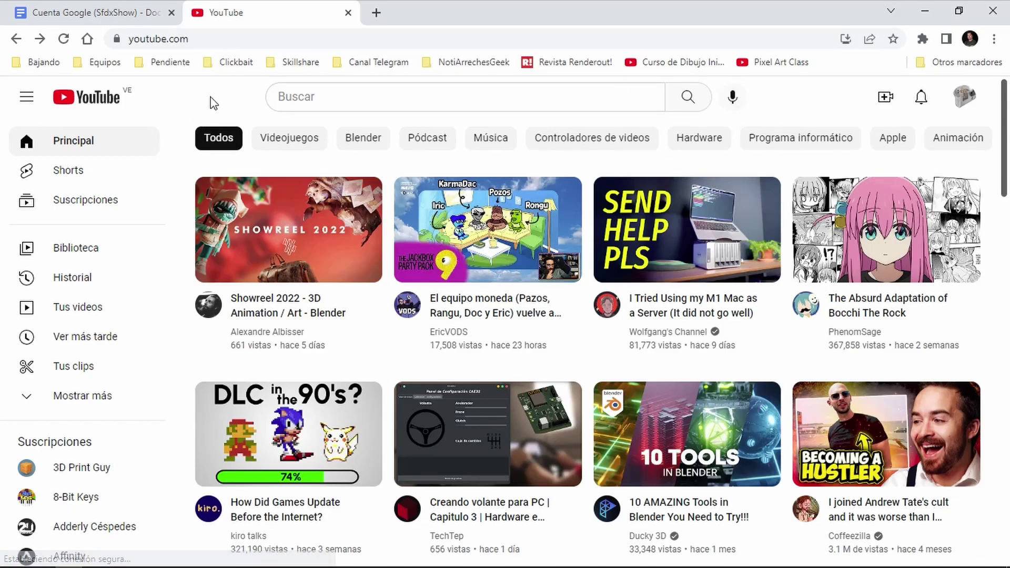
pyautogui.click(116, 38)
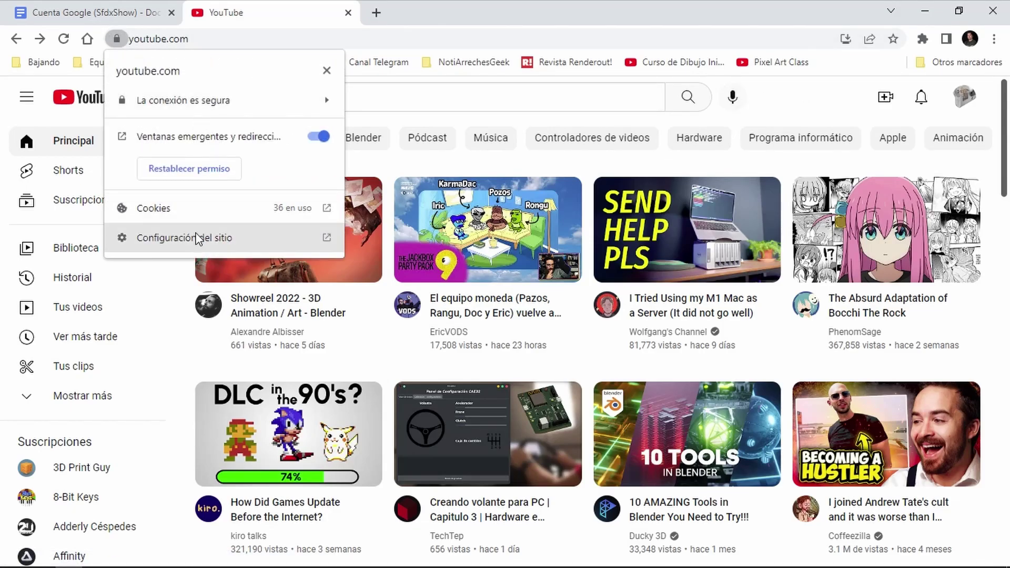
pyautogui.click(800, 92)
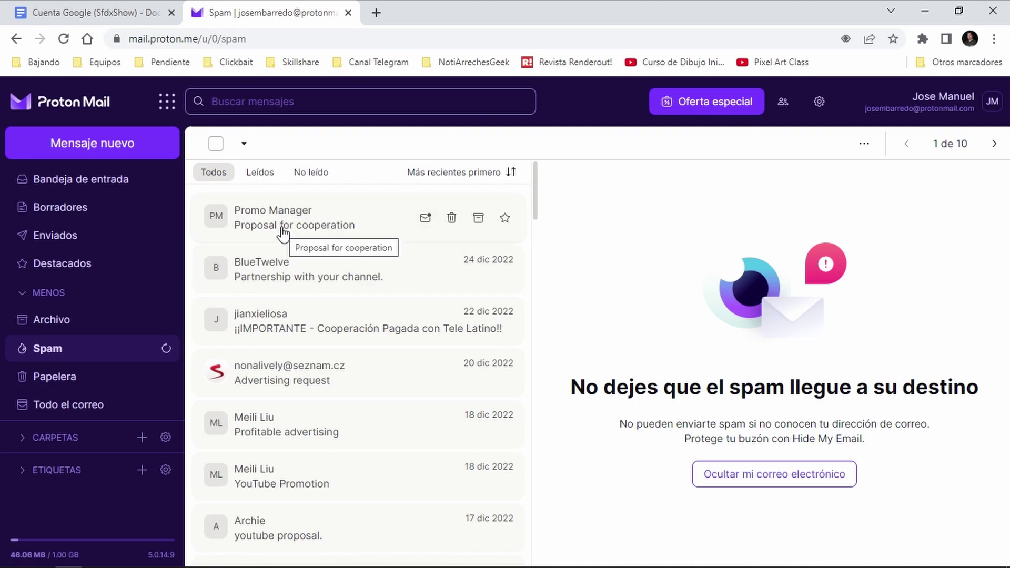
# Examine the senders and subjects of the messages on the first page of the Spam folder
pyautogui.scroll(-1, 298, 231)
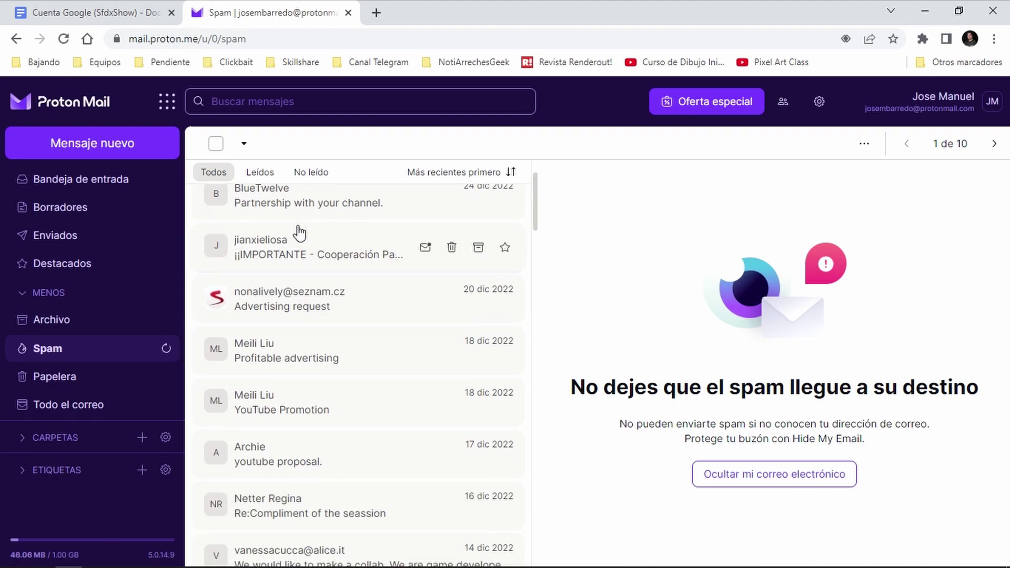
pyautogui.scroll(-6, 298, 232)
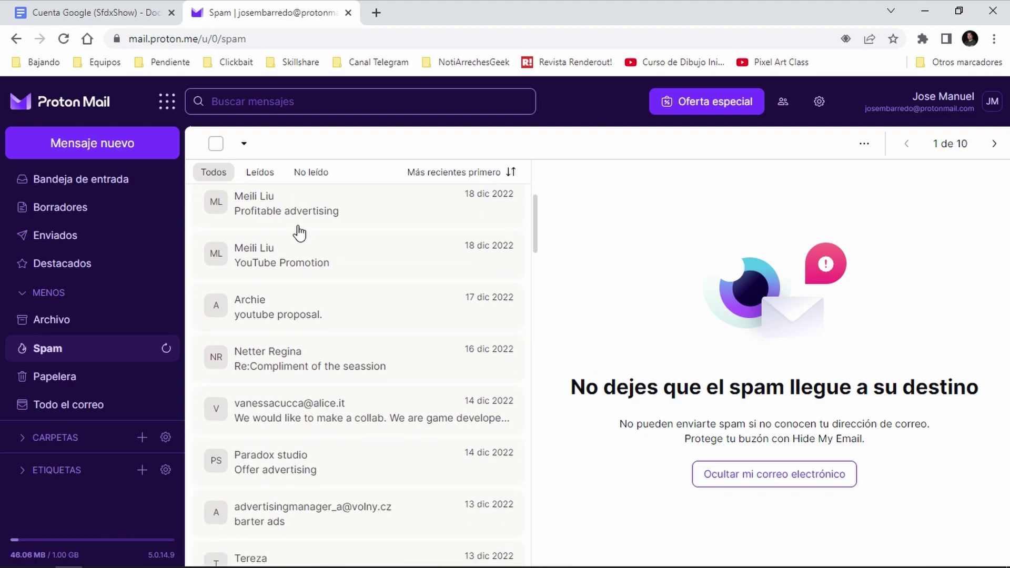
pyautogui.scroll(-1, 299, 231)
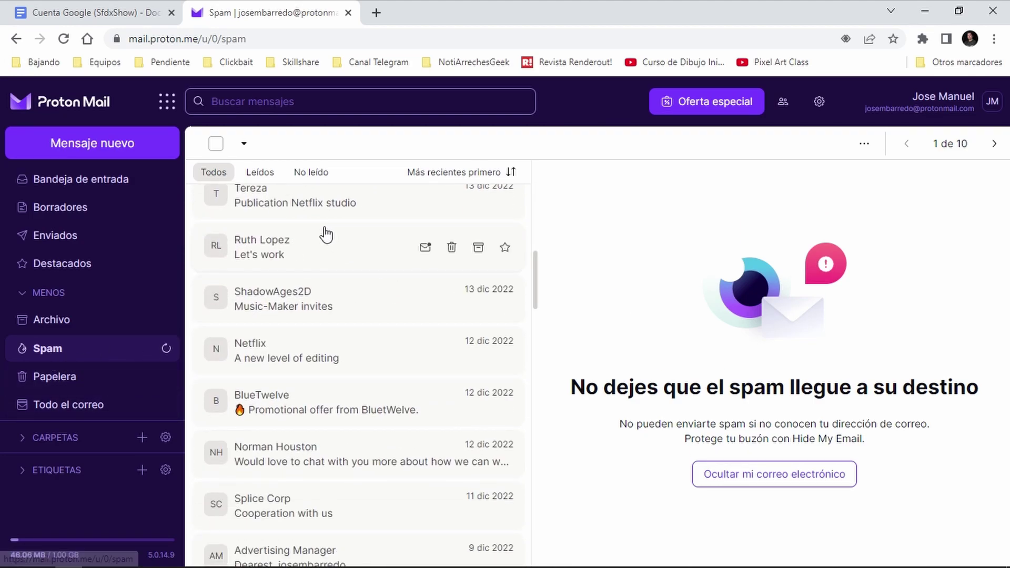
pyautogui.scroll(-3, 343, 274)
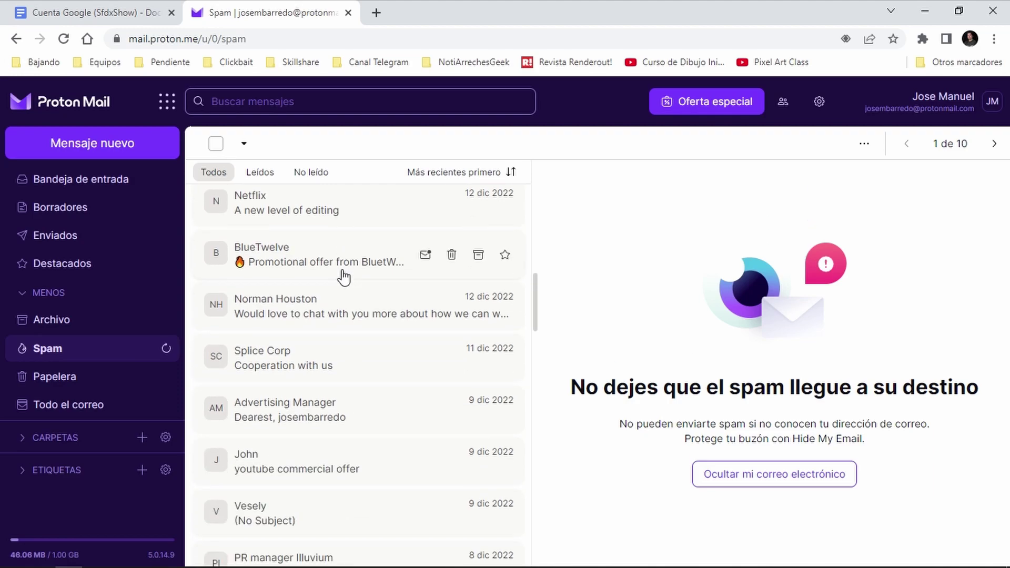
pyautogui.scroll(-3, 344, 276)
pyautogui.scroll(-3, 344, 276)
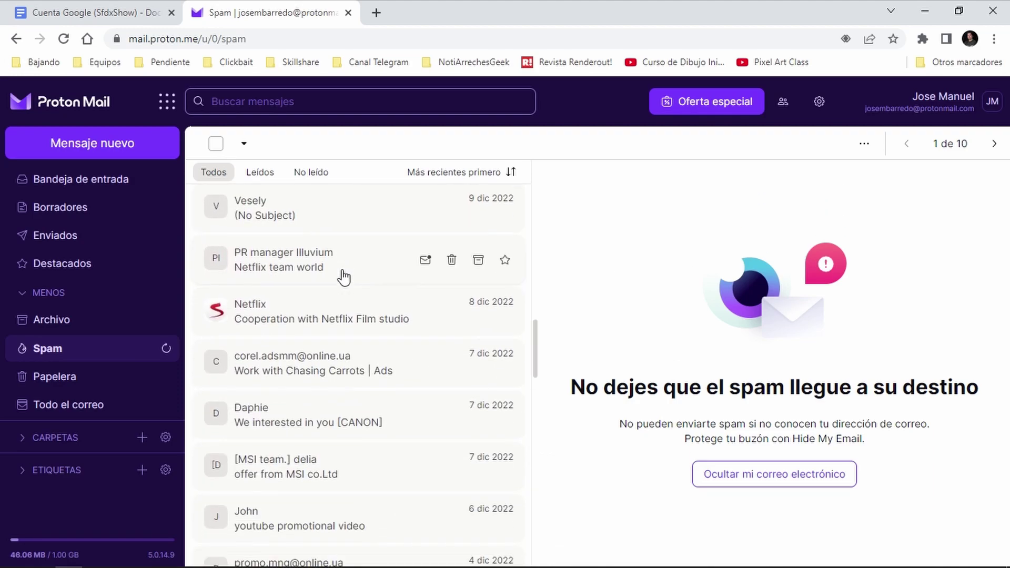
pyautogui.scroll(-3, 343, 275)
pyautogui.scroll(-3, 344, 276)
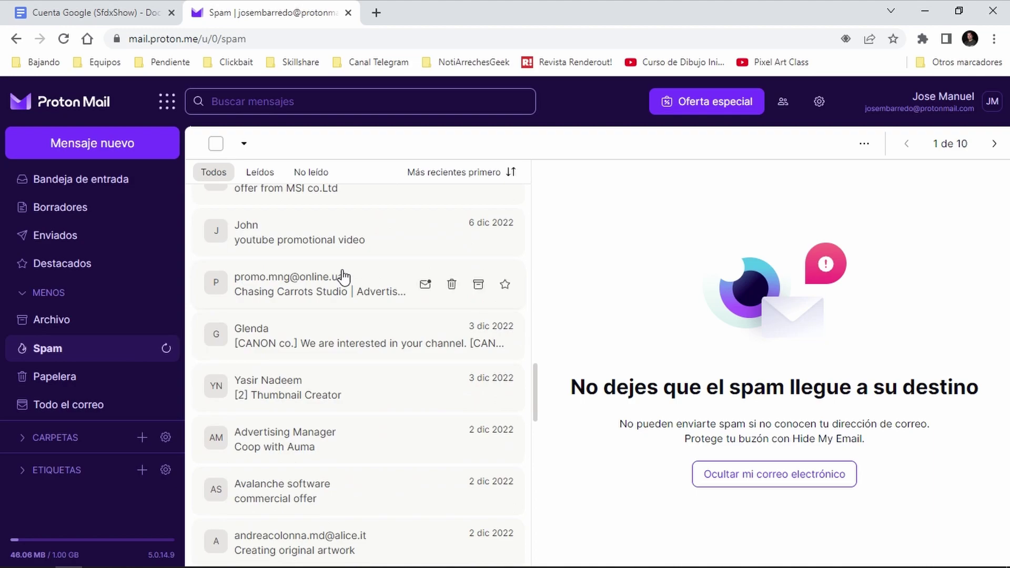
pyautogui.scroll(-3, 344, 276)
pyautogui.scroll(-3, 344, 275)
pyautogui.scroll(-3, 344, 276)
pyautogui.scroll(-3, 343, 276)
pyautogui.scroll(-5, 343, 276)
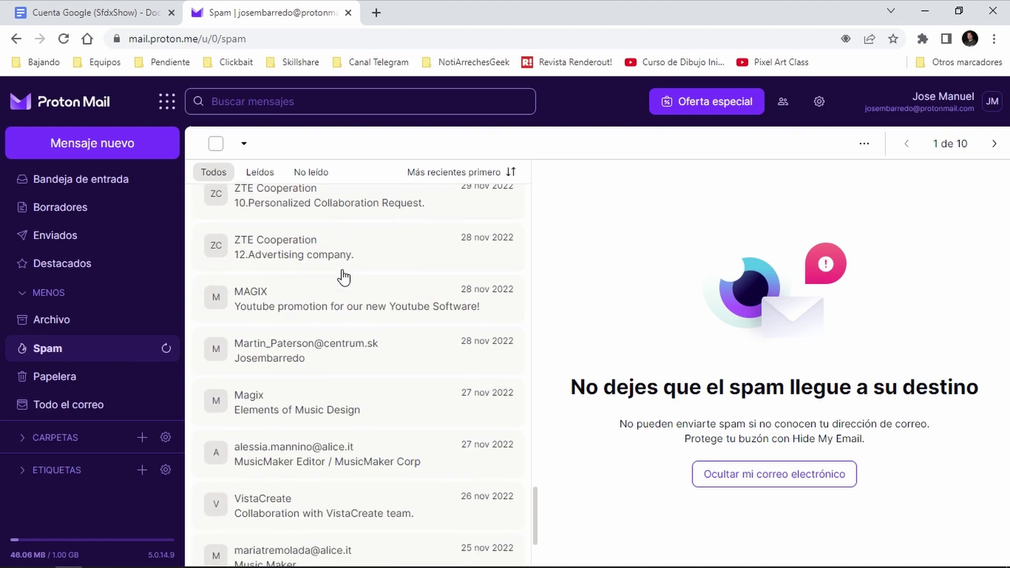
# Advance through the Spam folder to page 3 and examine the sponsorship offers listed there
pyautogui.click(371, 537)
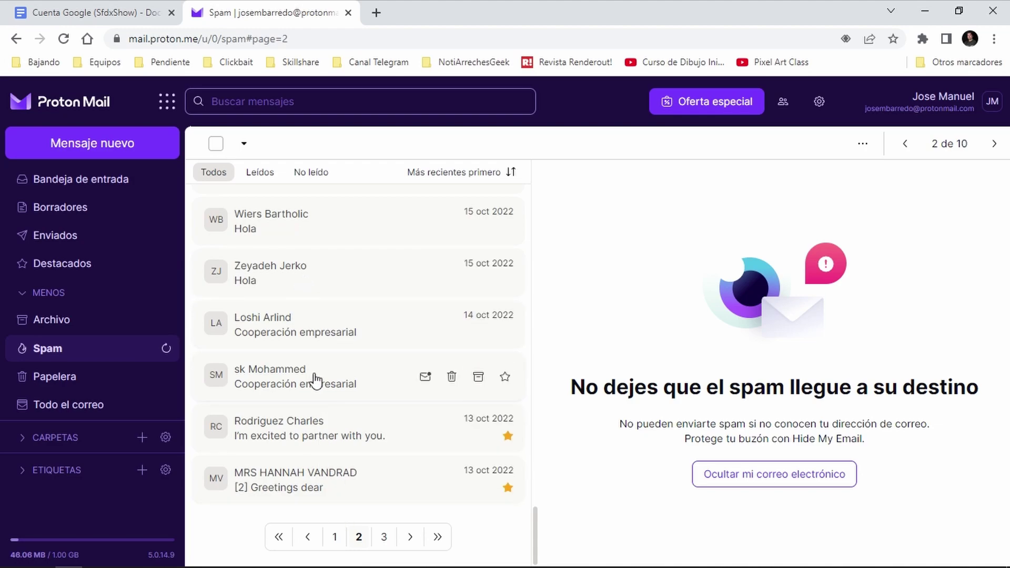
pyautogui.click(382, 537)
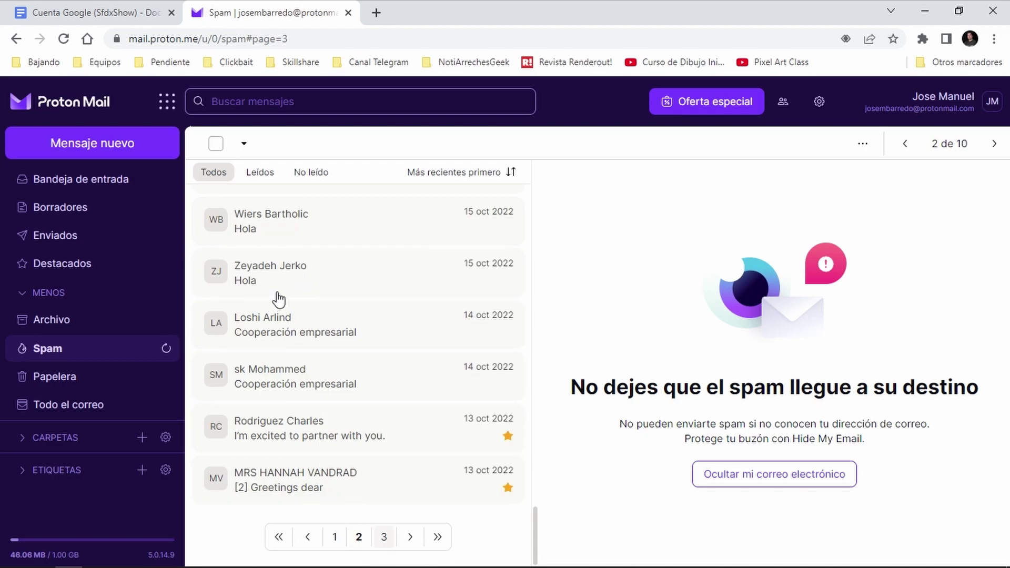
pyautogui.scroll(-6, 279, 298)
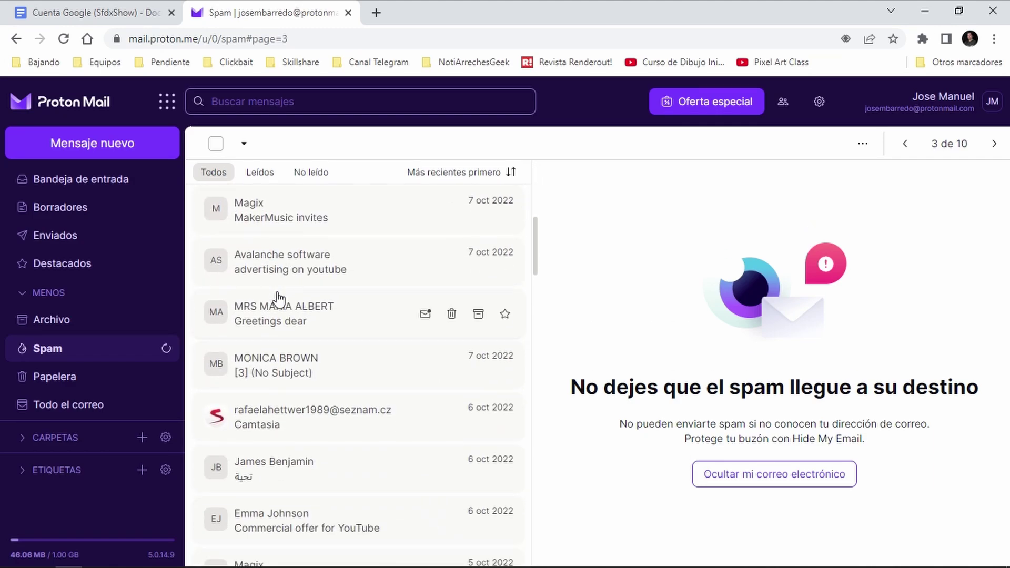
pyautogui.scroll(-3, 279, 299)
pyautogui.scroll(-3, 278, 298)
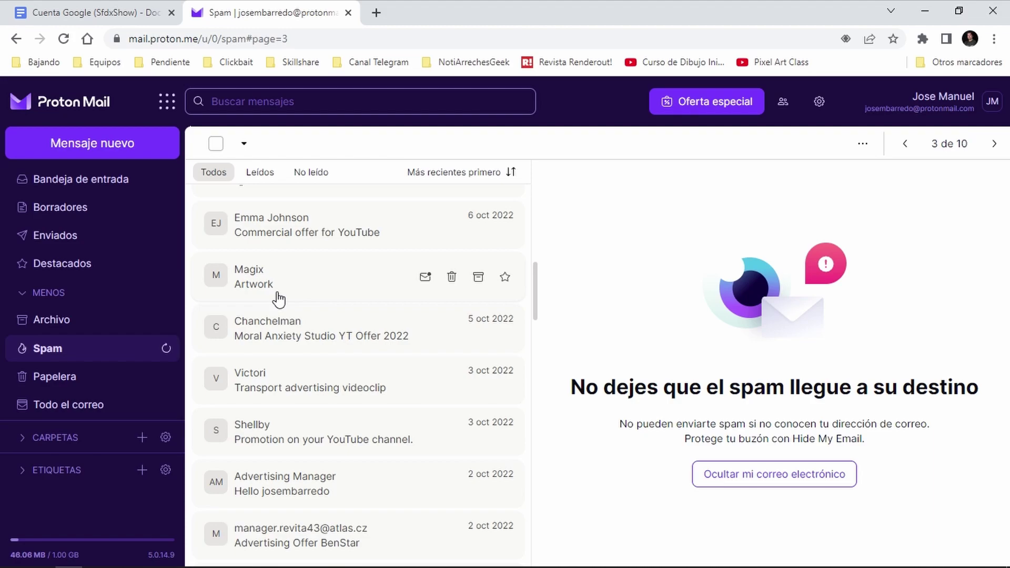
pyautogui.scroll(-3, 279, 299)
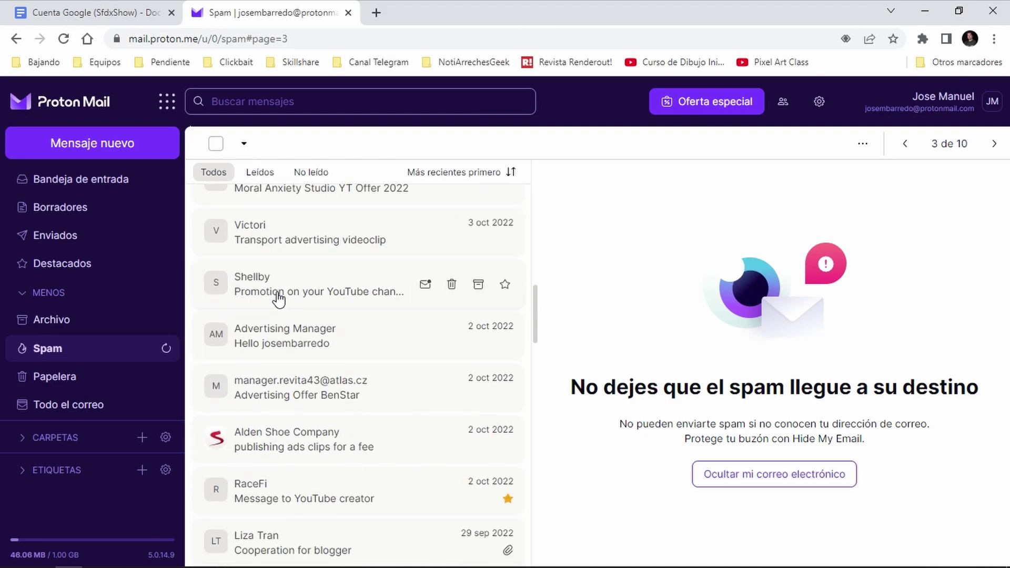
pyautogui.scroll(-4, 279, 298)
pyautogui.scroll(-7, 278, 299)
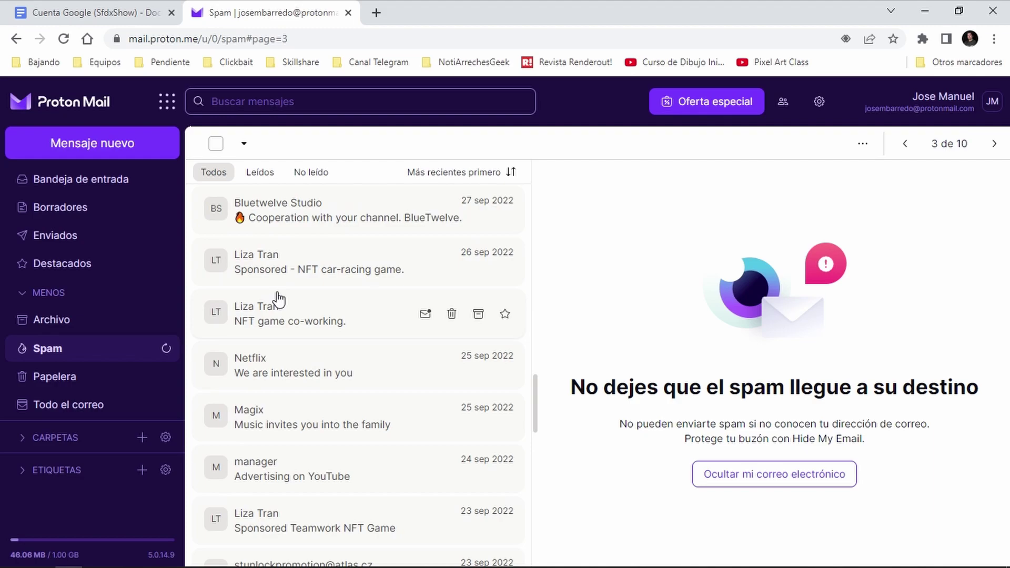
pyautogui.scroll(-8, 279, 299)
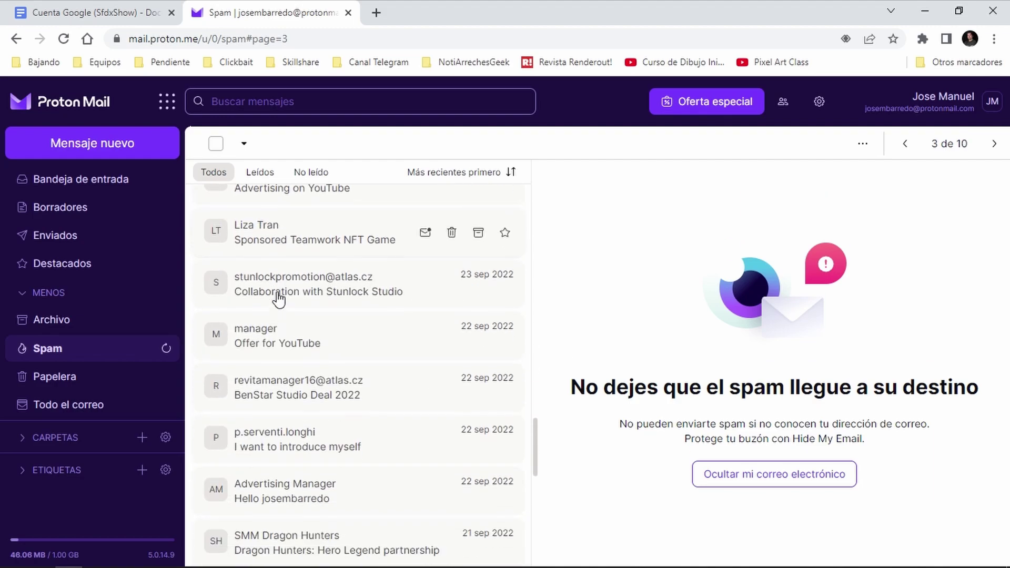
pyautogui.scroll(-4, 279, 299)
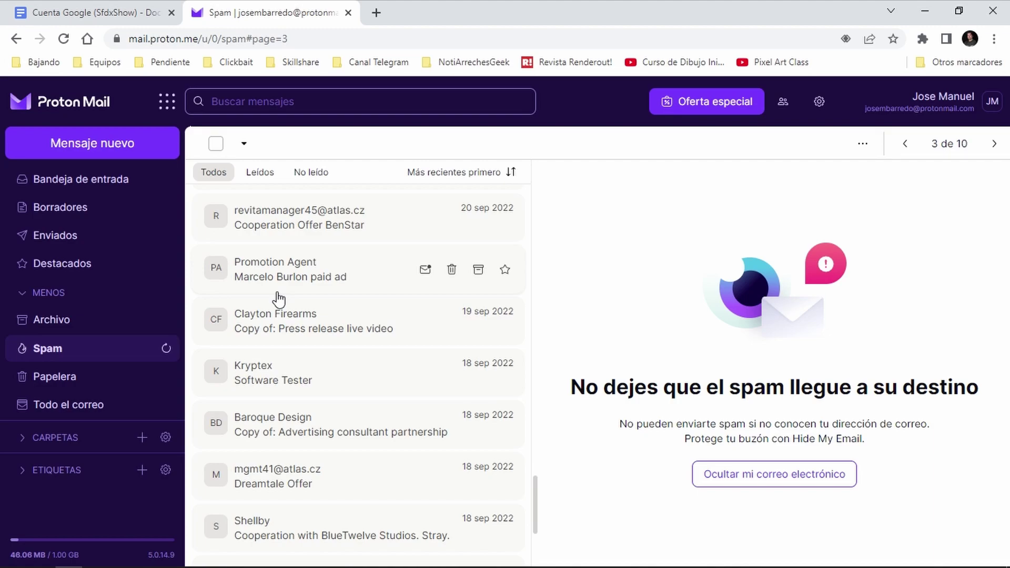
pyautogui.scroll(-4, 279, 299)
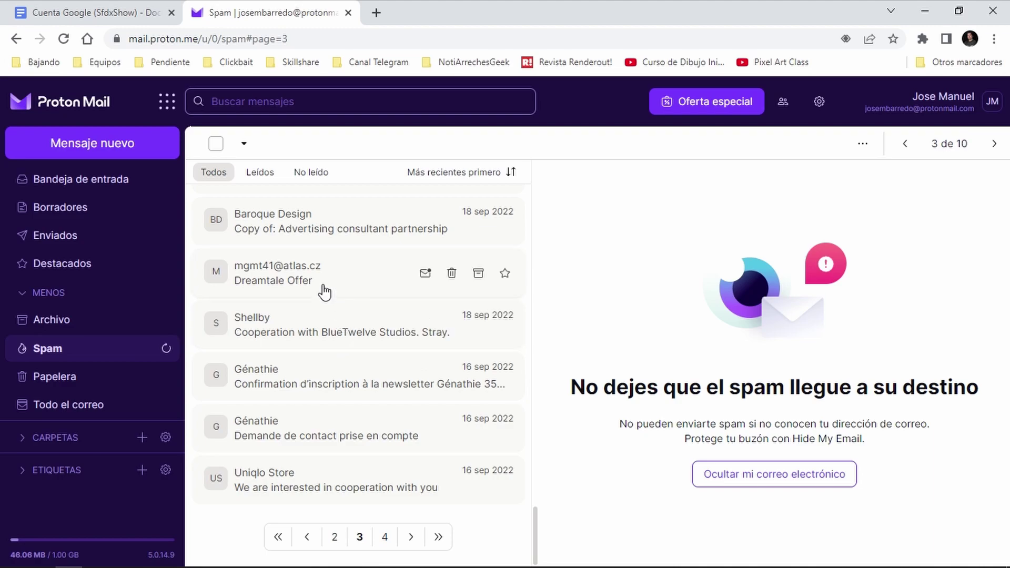
# Open page 4 of the Spam folder and examine its messages down to the end of the list
pyautogui.click(384, 537)
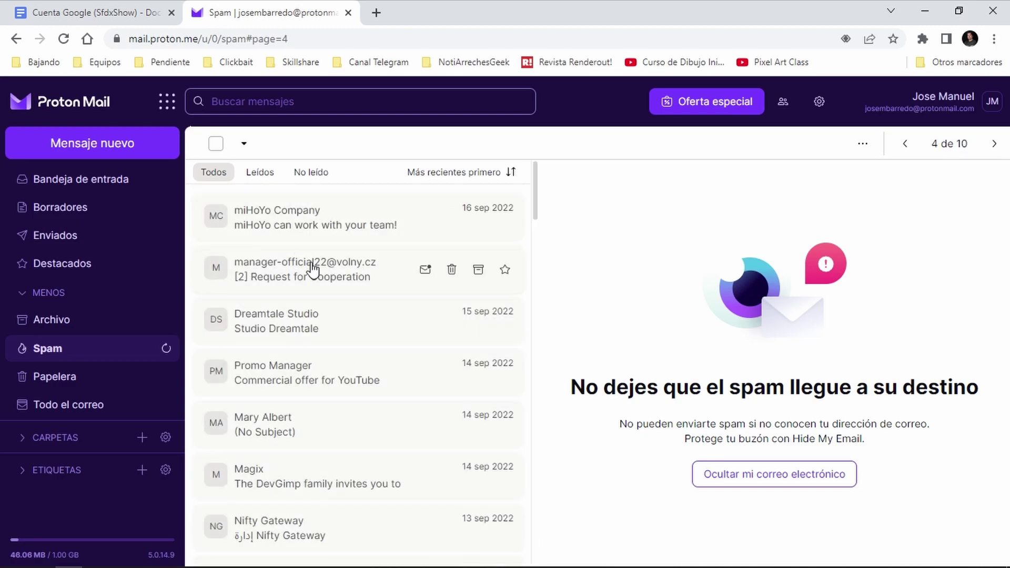
pyautogui.scroll(-10, 302, 261)
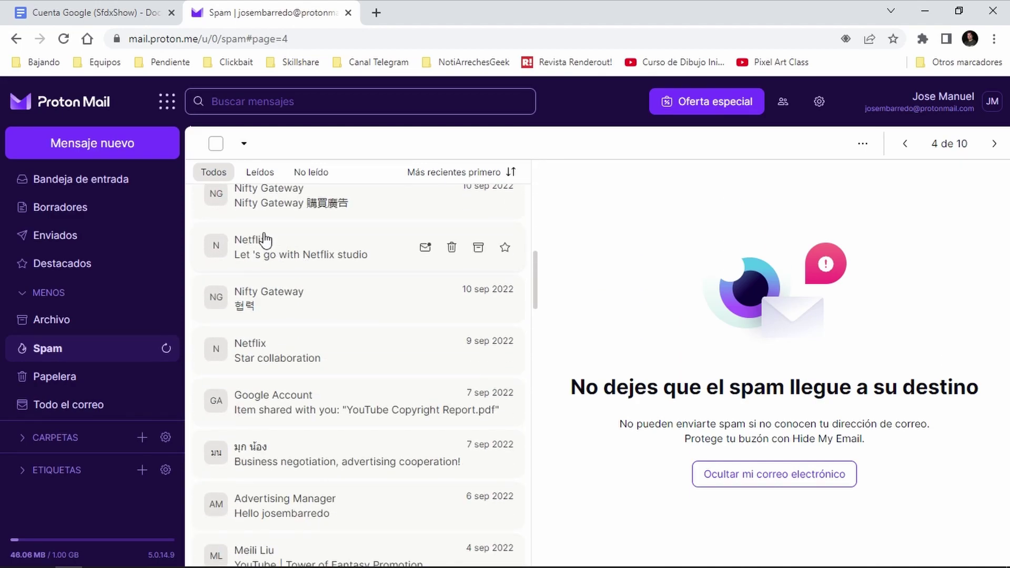
pyautogui.scroll(-4, 279, 399)
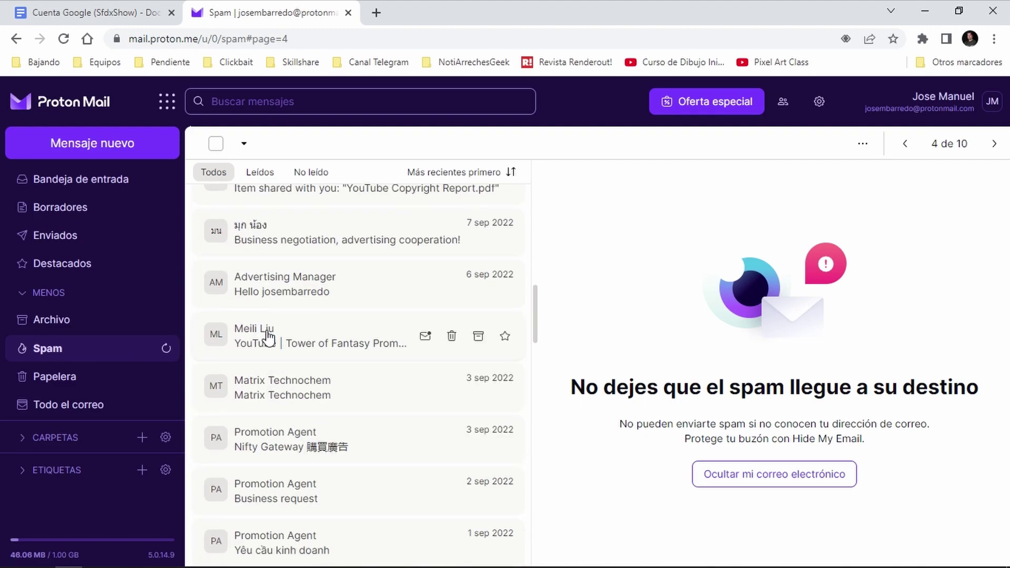
pyautogui.scroll(-10, 268, 336)
pyautogui.scroll(-15, 269, 337)
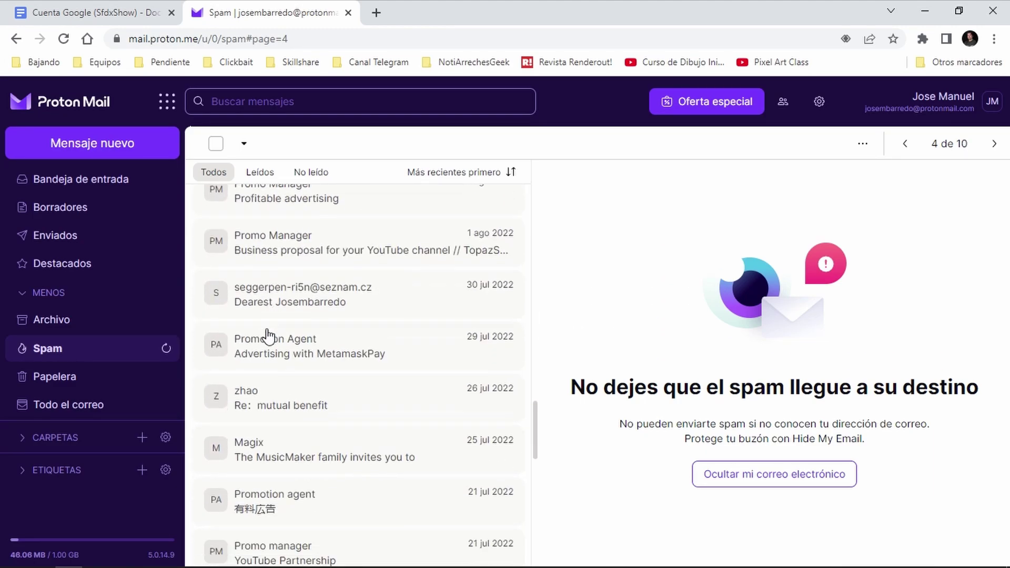
pyautogui.scroll(-3, 268, 336)
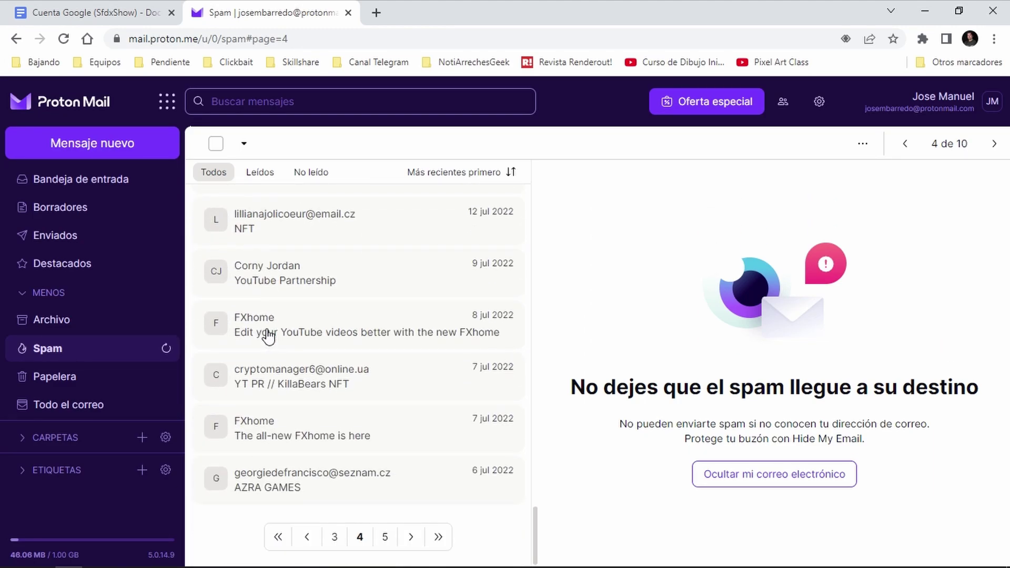
# Jump to the last page of the Spam folder, check its oldest messages, and return to the first page
pyautogui.click(441, 544)
pyautogui.scroll(-3, 388, 399)
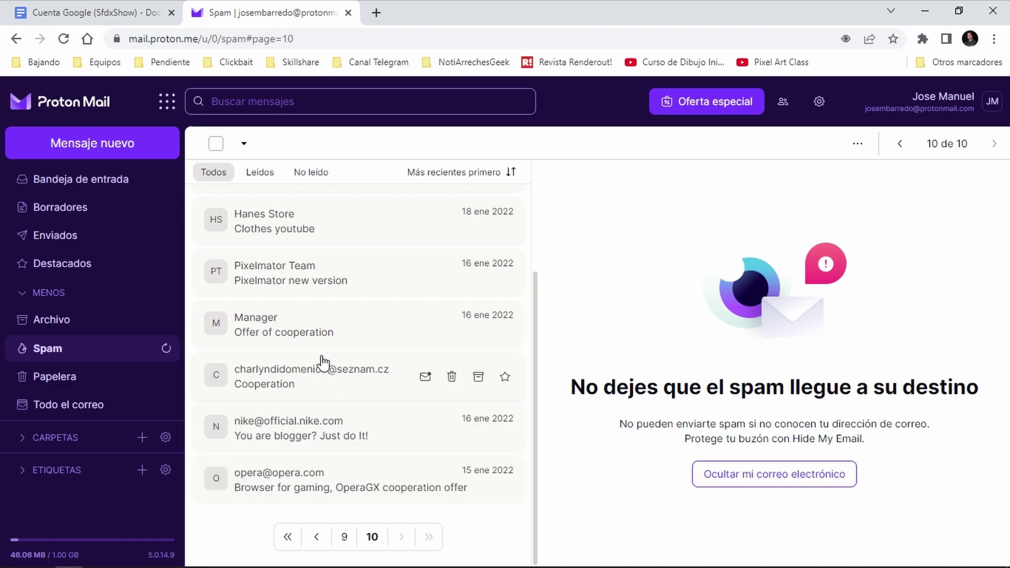
pyautogui.click(285, 539)
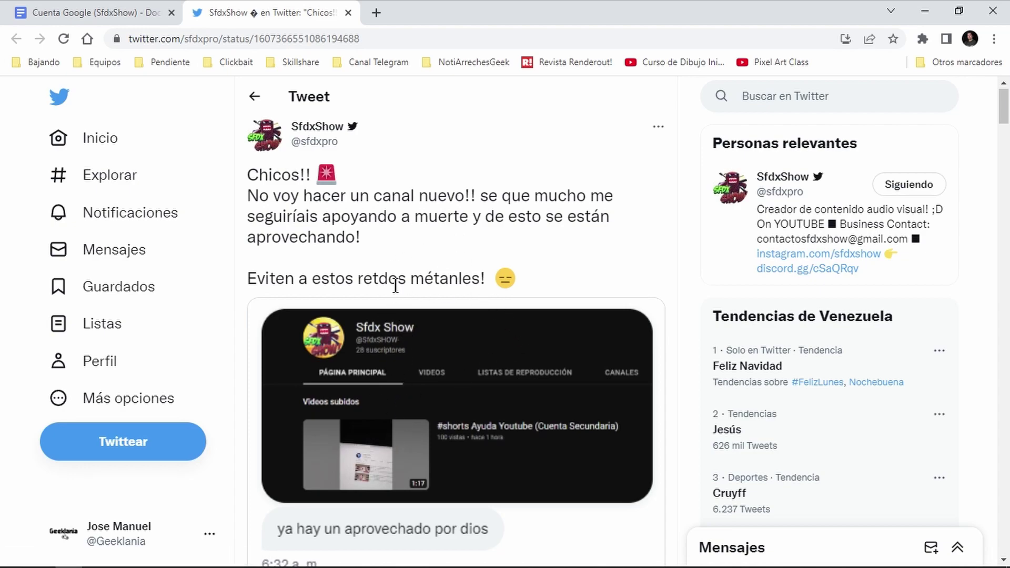
# Highlight the sentence "No voy hacer un canal nuevo!!" in the SfdxShow tweet while reading it, and clear the selection
pyautogui.moveTo(476, 196); pyautogui.dragTo(241, 200)
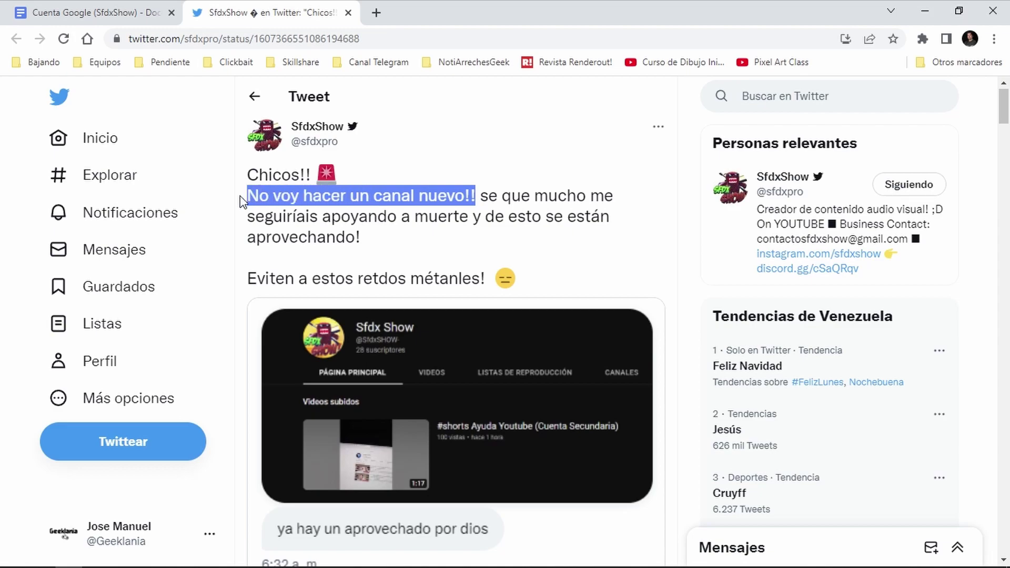
pyautogui.click(371, 240)
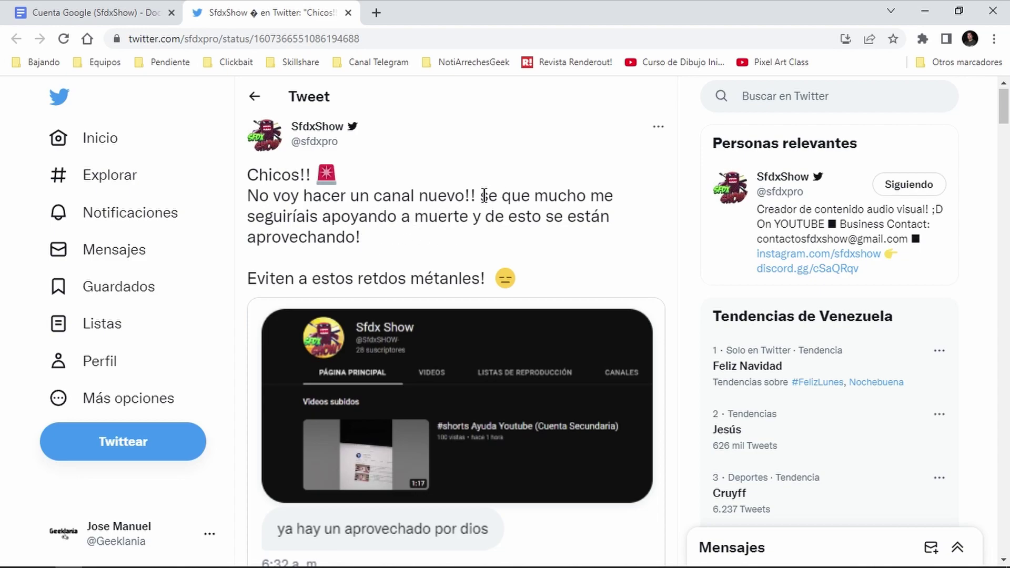
pyautogui.moveTo(476, 196); pyautogui.dragTo(248, 198)
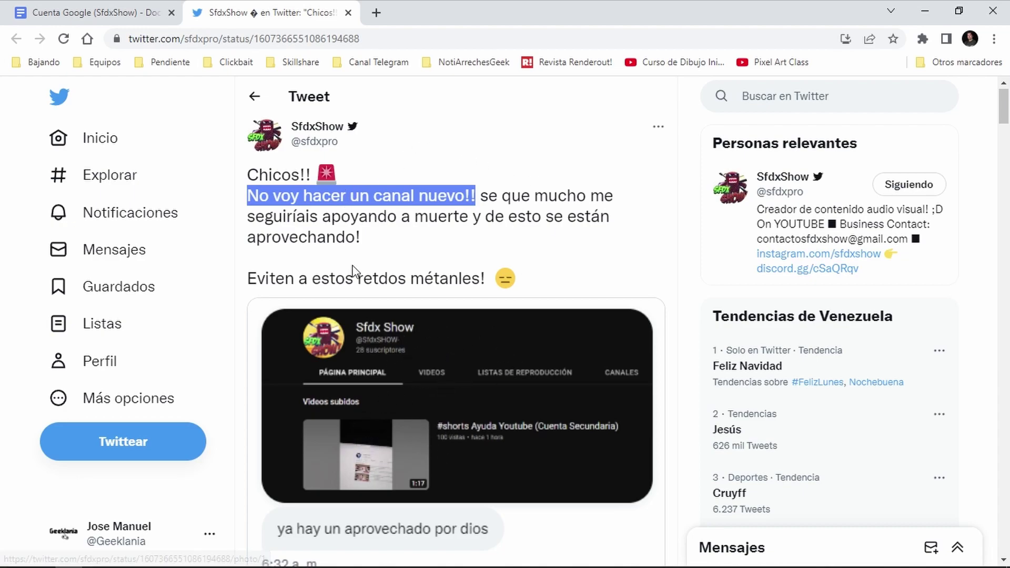
pyautogui.click(384, 239)
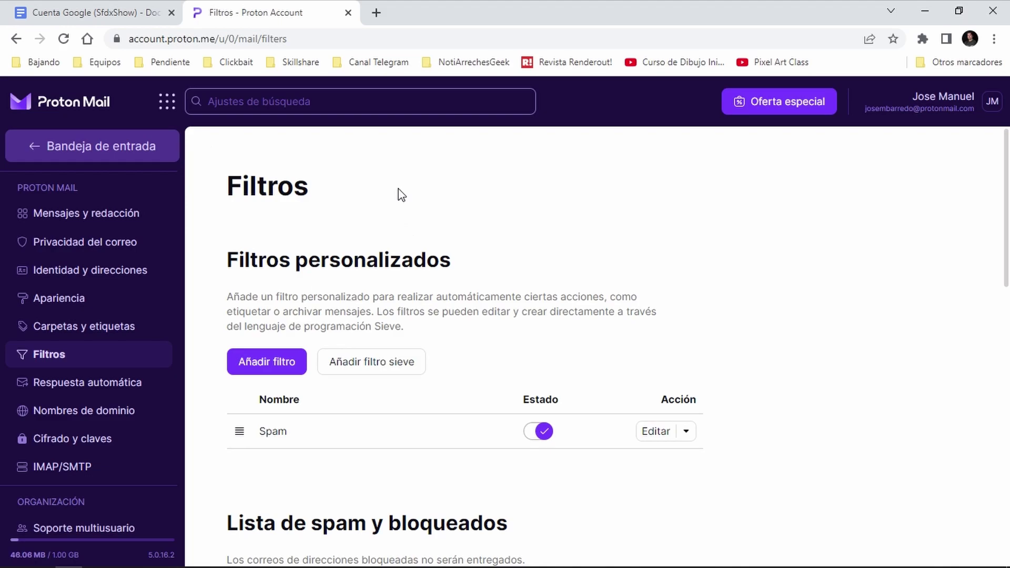
# Open the Spam filter for editing, examine its sender-ending conditions, and close it without making changes
pyautogui.click(655, 436)
pyautogui.click(702, 421)
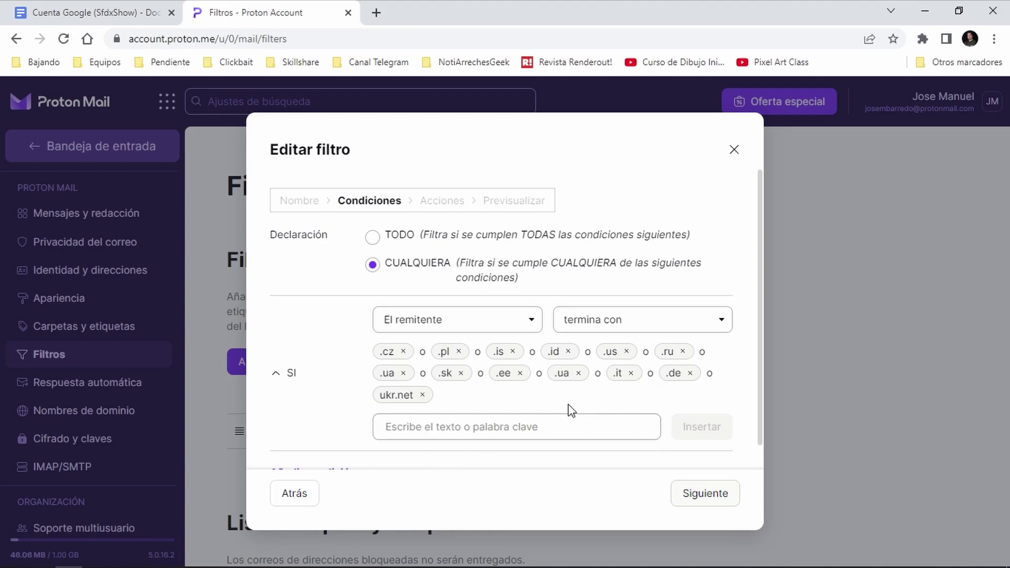
pyautogui.click(734, 150)
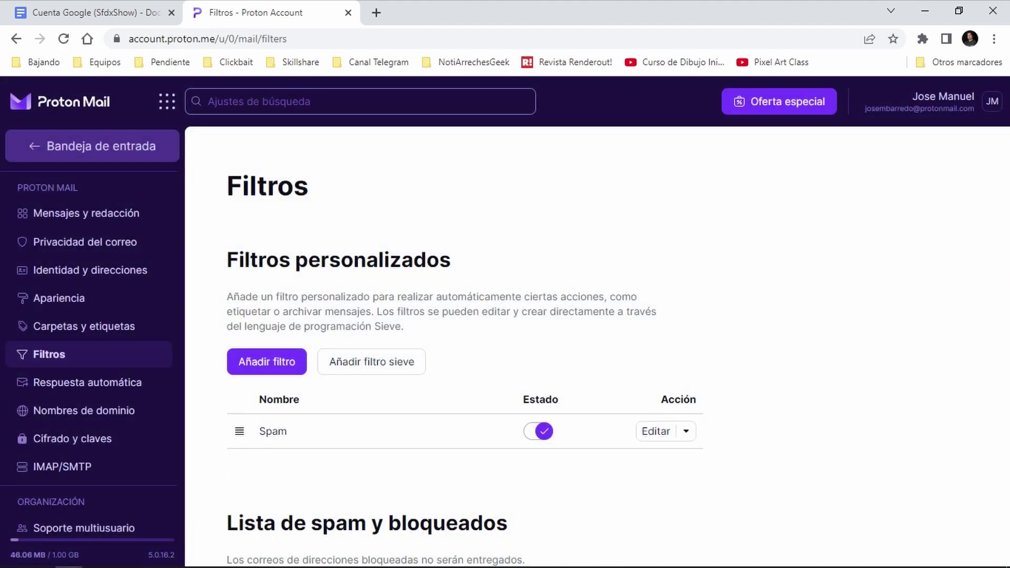
# Switch to the Protege Canal folder in File Explorer and check whether file name extensions are set to show
pyautogui.click(96, 561)
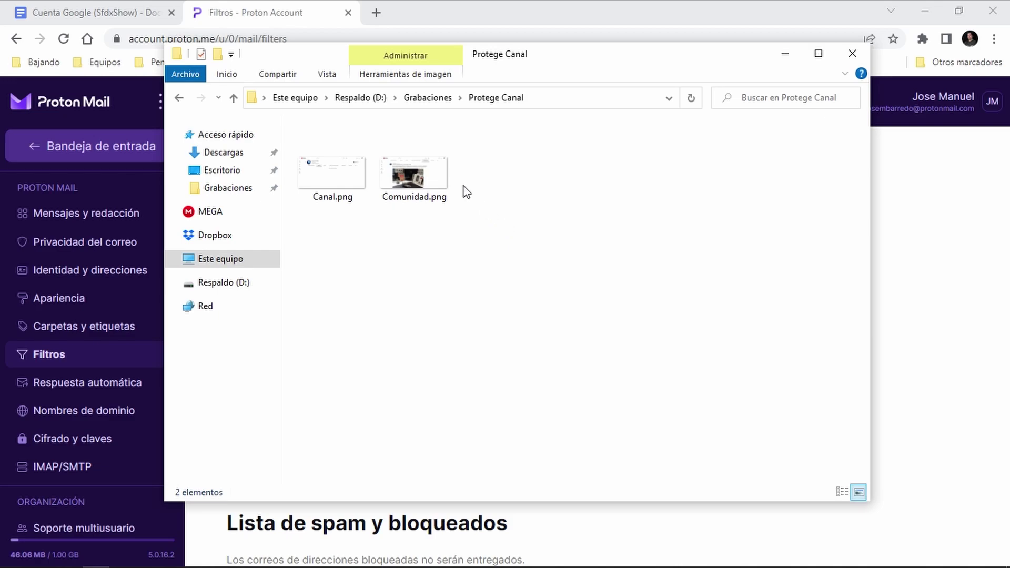
pyautogui.click(332, 77)
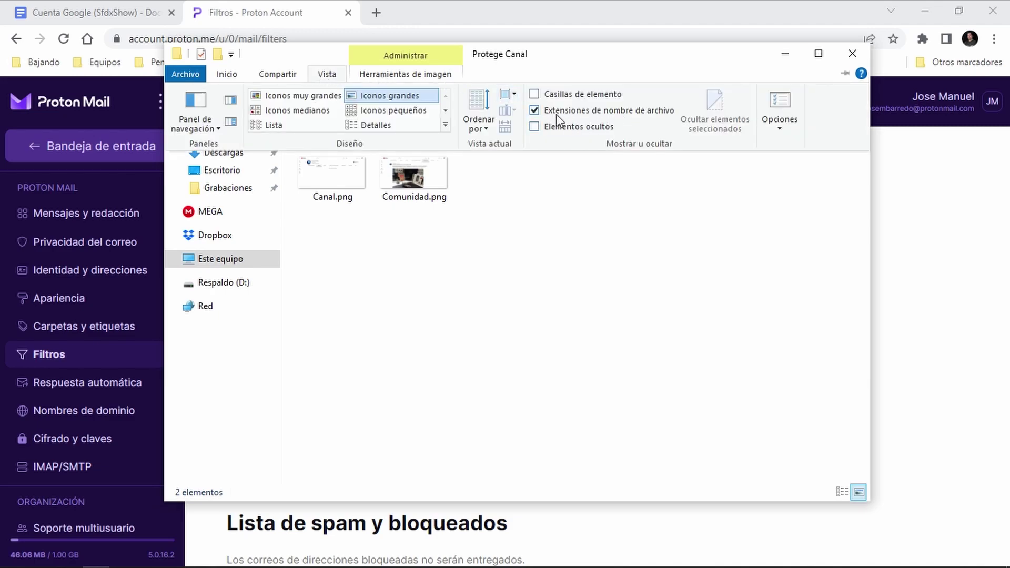
pyautogui.click(618, 255)
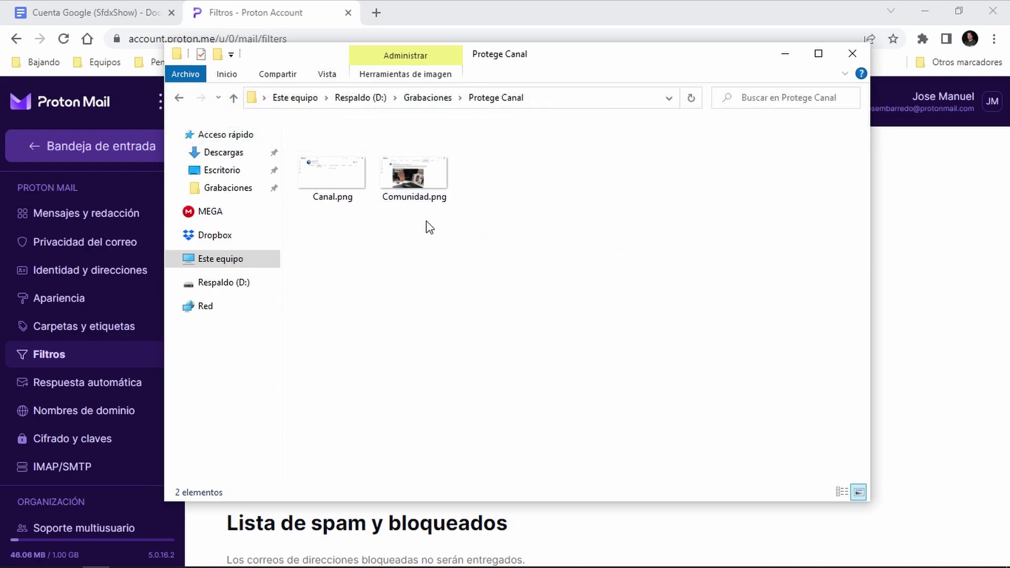
pyautogui.moveTo(414, 175); pyautogui.dragTo(302, 66)
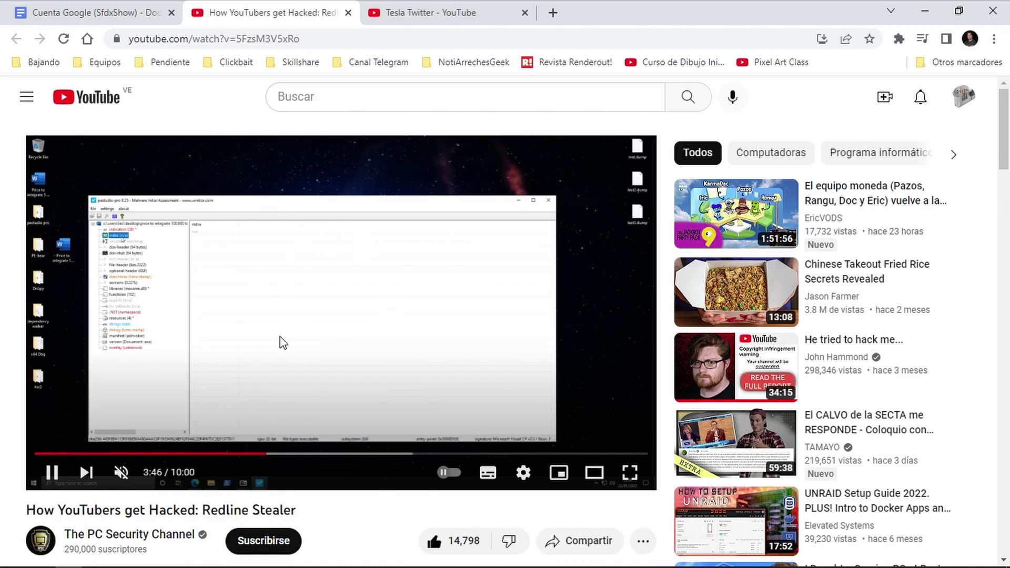
# Switch to the Tesla Twitter channel page, view the YouTube account menu options, and close the menu
pyautogui.click(451, 11)
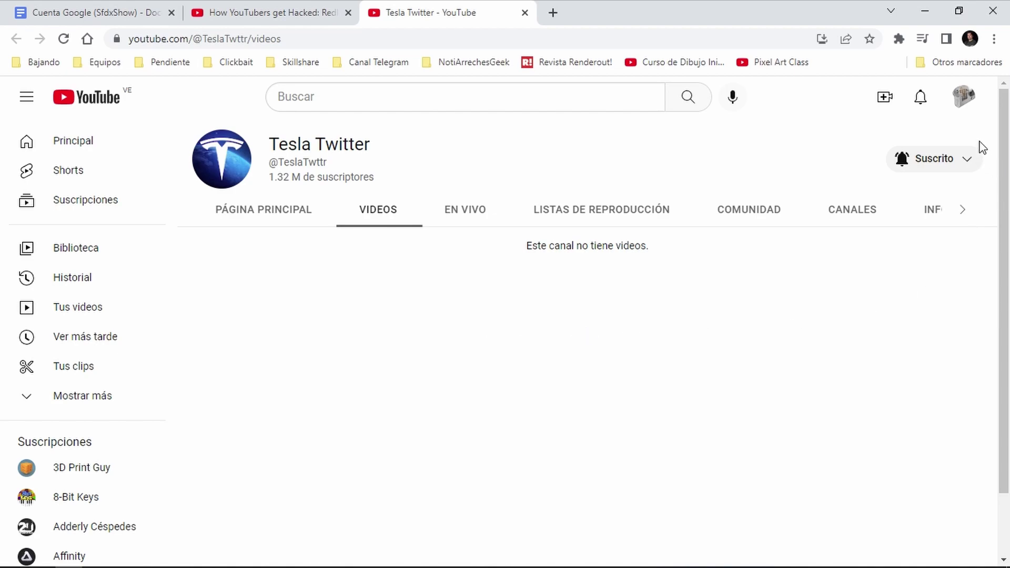
pyautogui.click(966, 108)
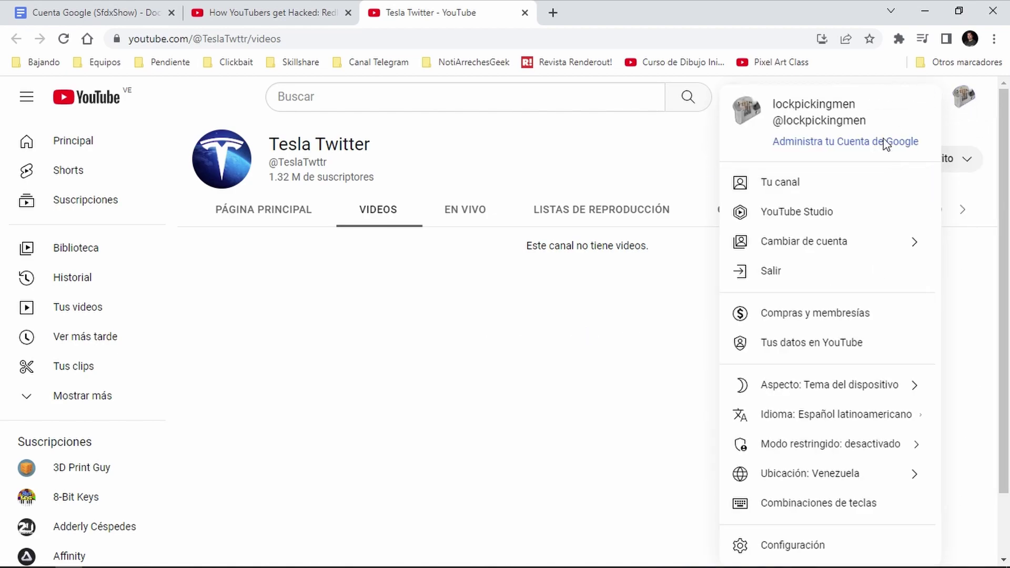
pyautogui.click(462, 169)
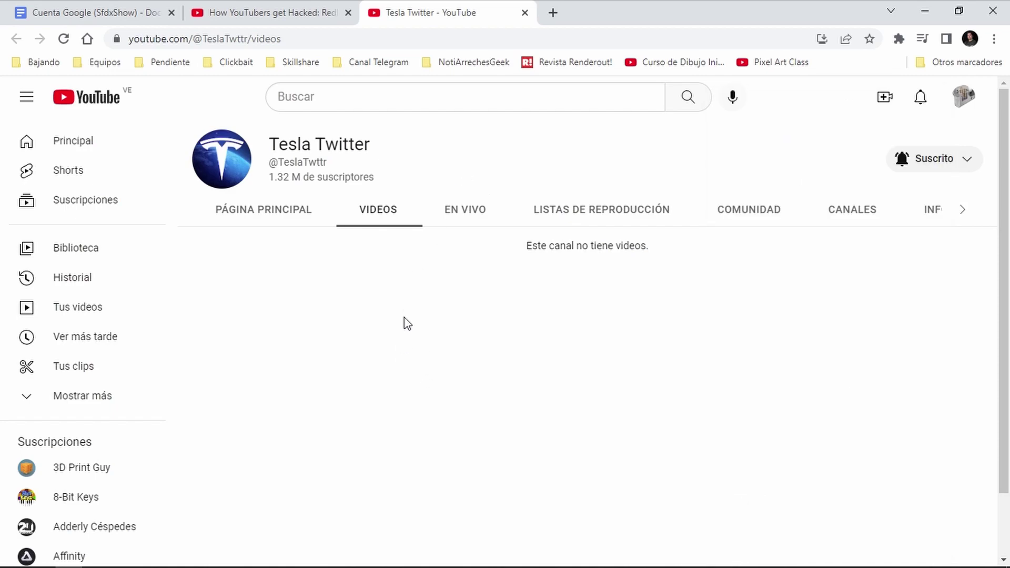